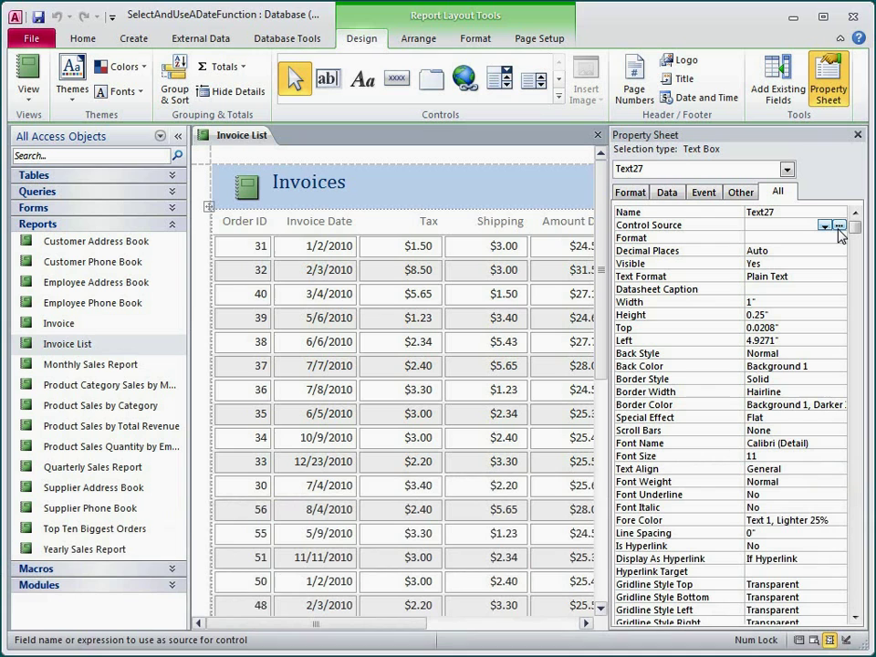
{"action": "left_click", "coordinate": [838, 227]}
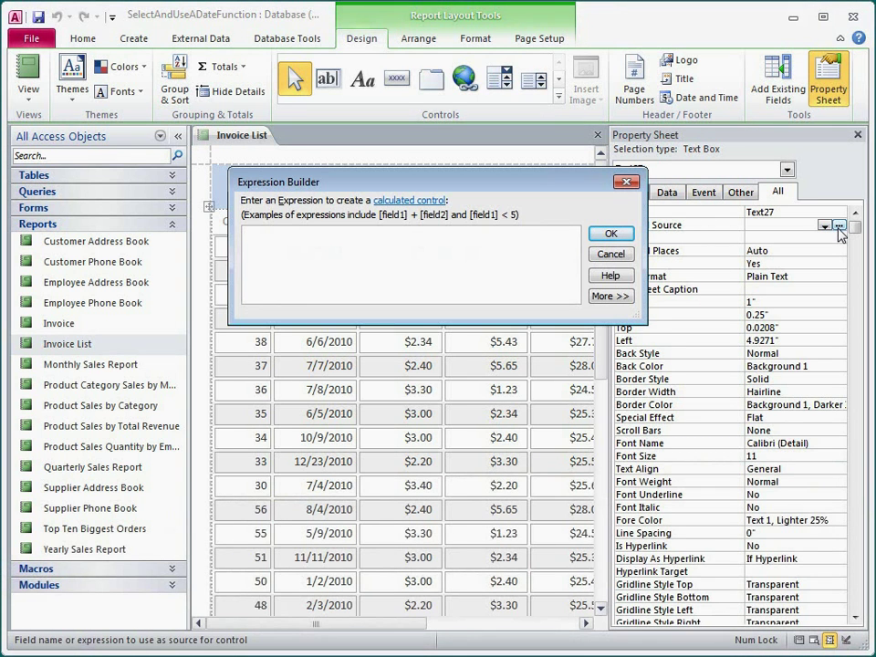
{"action": "left_click", "coordinate": [610, 295]}
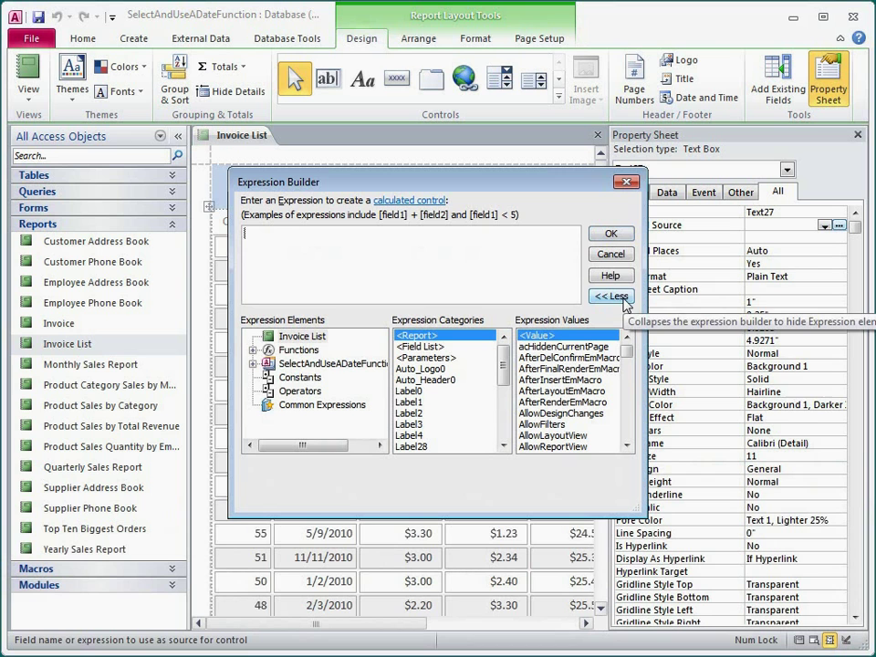
{"action": "left_click", "coordinate": [253, 350]}
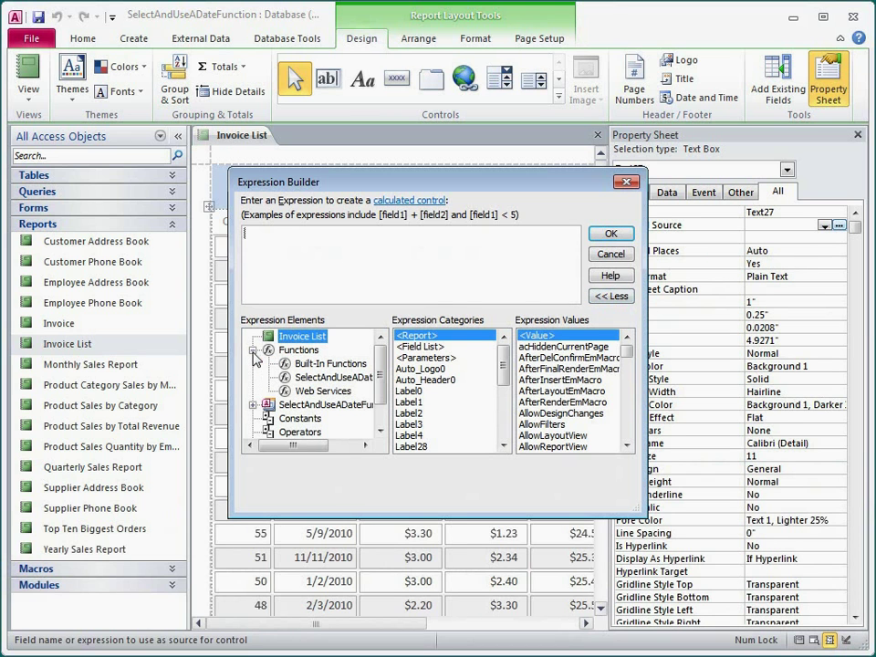
{"action": "left_click", "coordinate": [307, 366]}
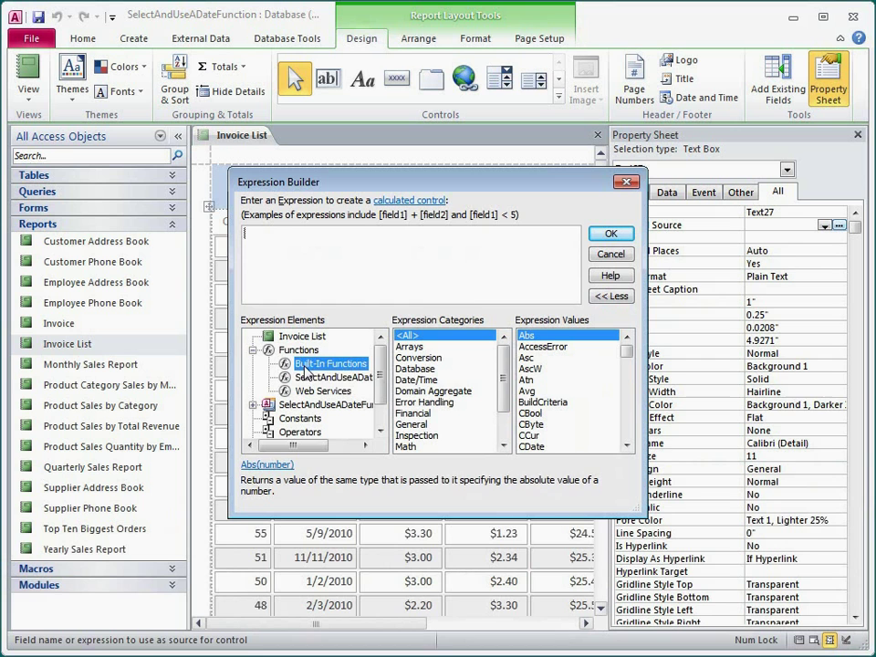
{"action": "left_click", "coordinate": [446, 381]}
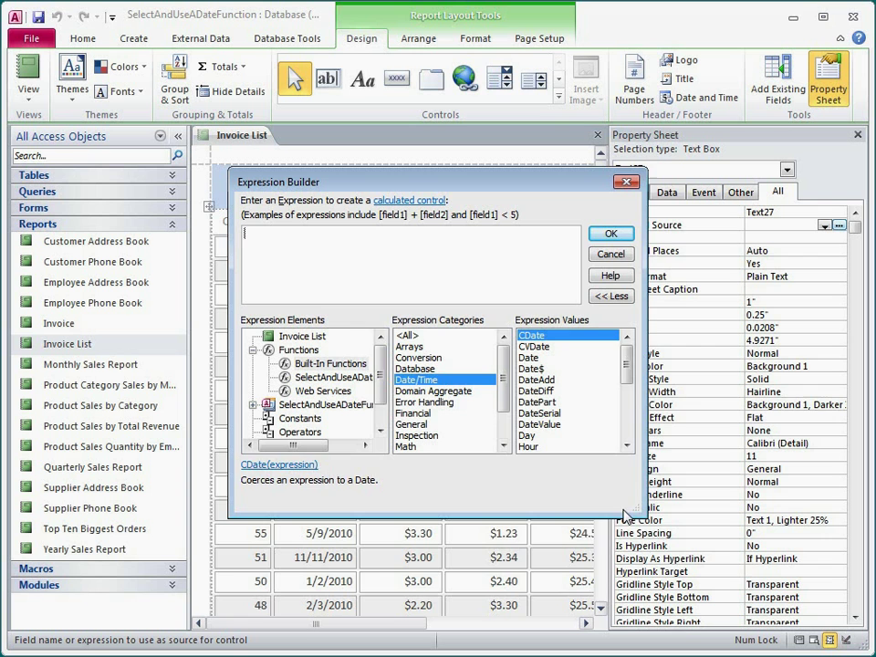
{"action": "left_click_drag", "start_coordinate": [636, 511], "coordinate": [667, 650]}
{"action": "left_click_drag", "start_coordinate": [438, 187], "coordinate": [390, 82]}
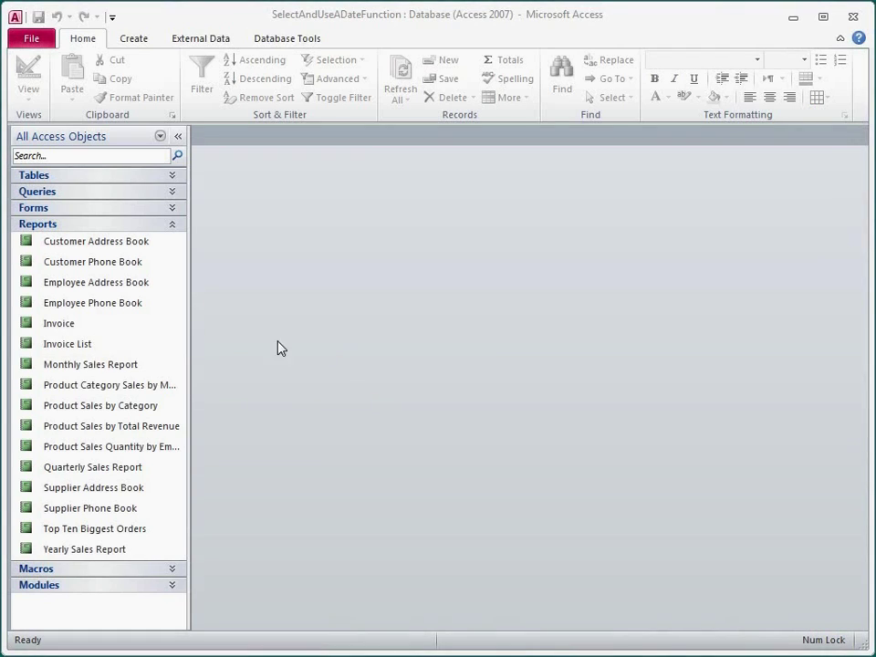
Open the Invoice List report in Layout View and show the properties of the empty Due Date text box.
{"action": "right_click", "coordinate": [155, 349]}
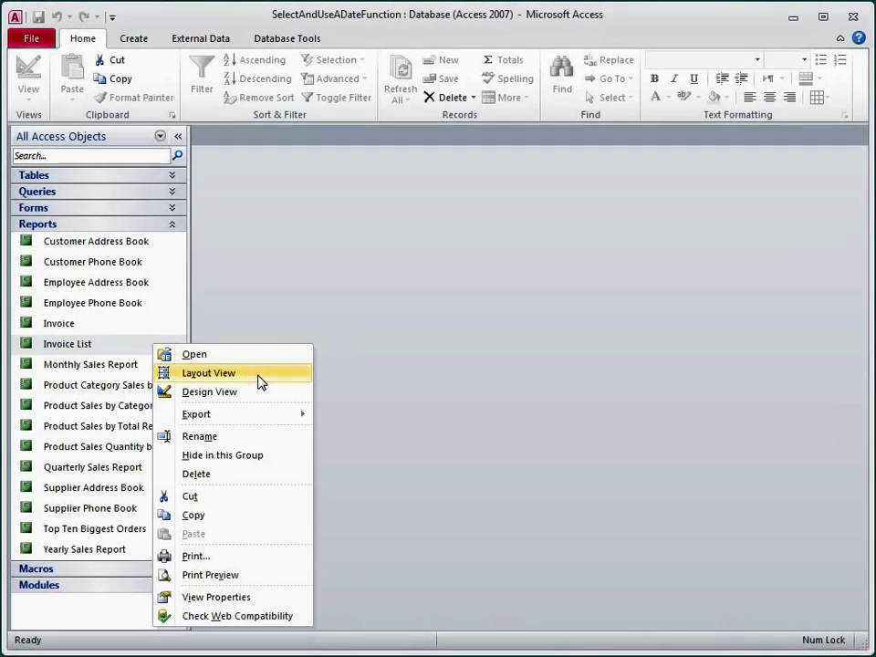
{"action": "left_click", "coordinate": [260, 373]}
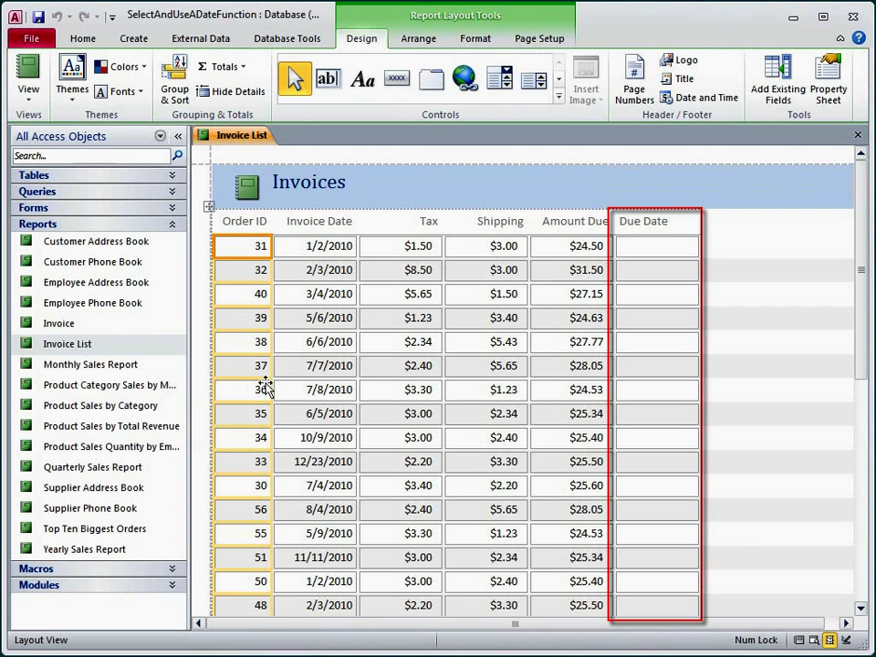
{"action": "left_click", "coordinate": [636, 343]}
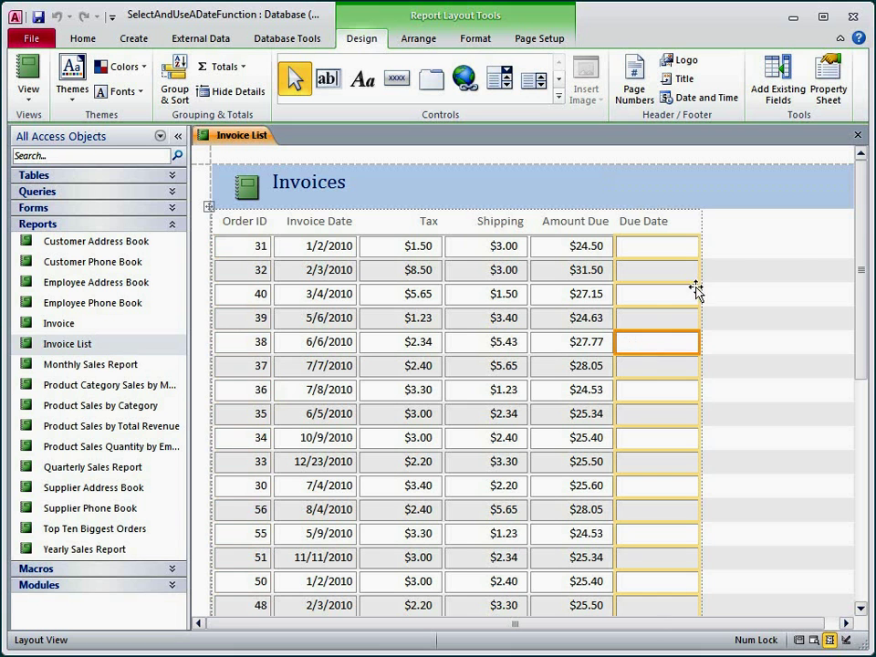
{"action": "left_click", "coordinate": [818, 102]}
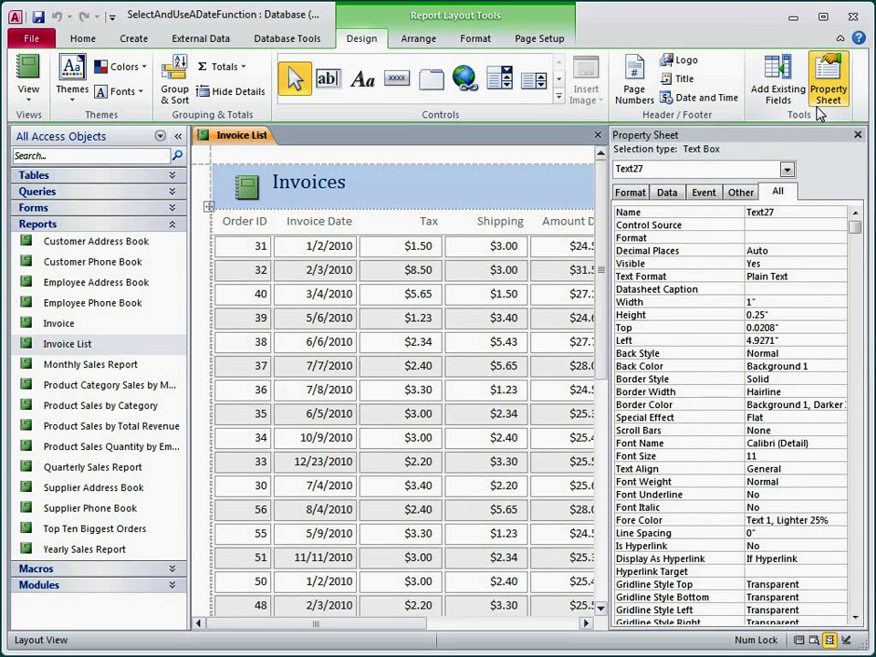
Open the expanded Expression Builder for the text box's Control Source and list the built-in Date/Time functions in an enlarged dialog.
{"action": "left_click", "coordinate": [791, 225]}
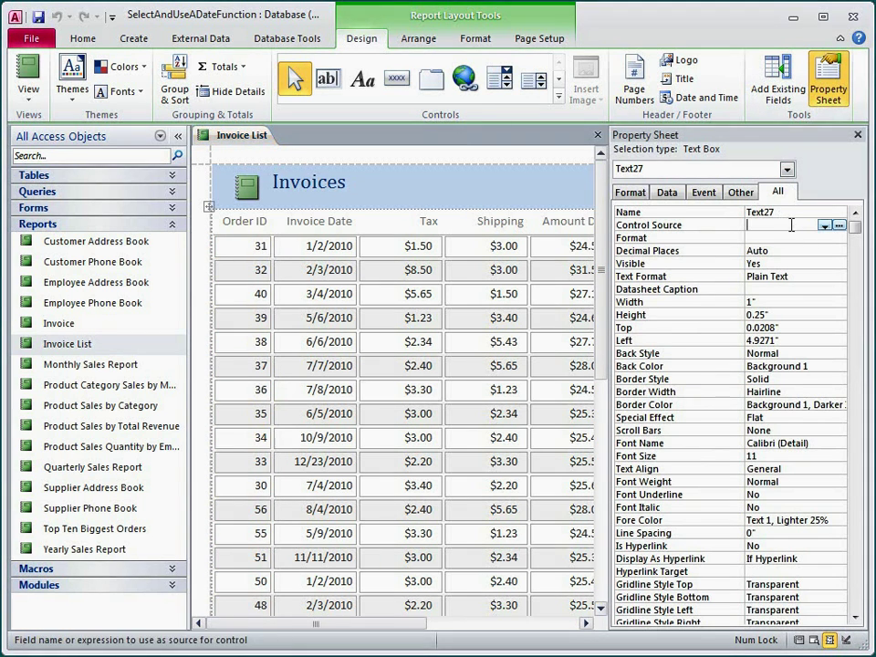
{"action": "left_click", "coordinate": [839, 227]}
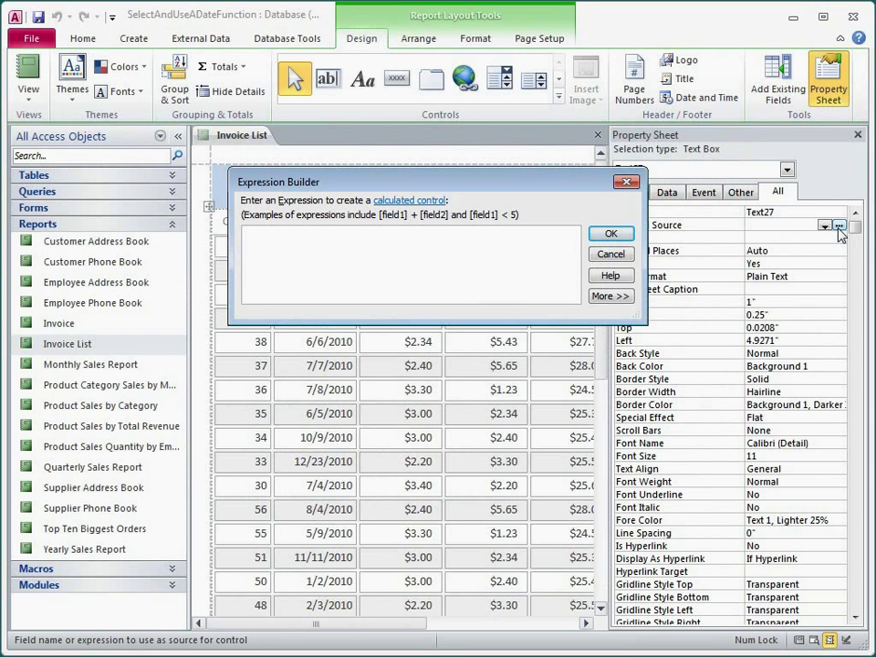
{"action": "left_click", "coordinate": [609, 298]}
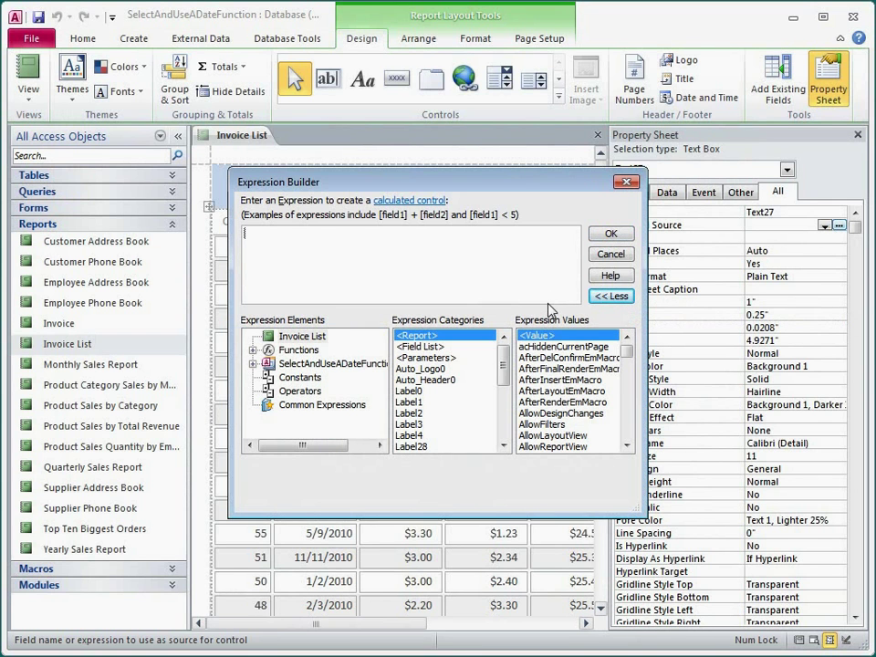
{"action": "left_click", "coordinate": [254, 351]}
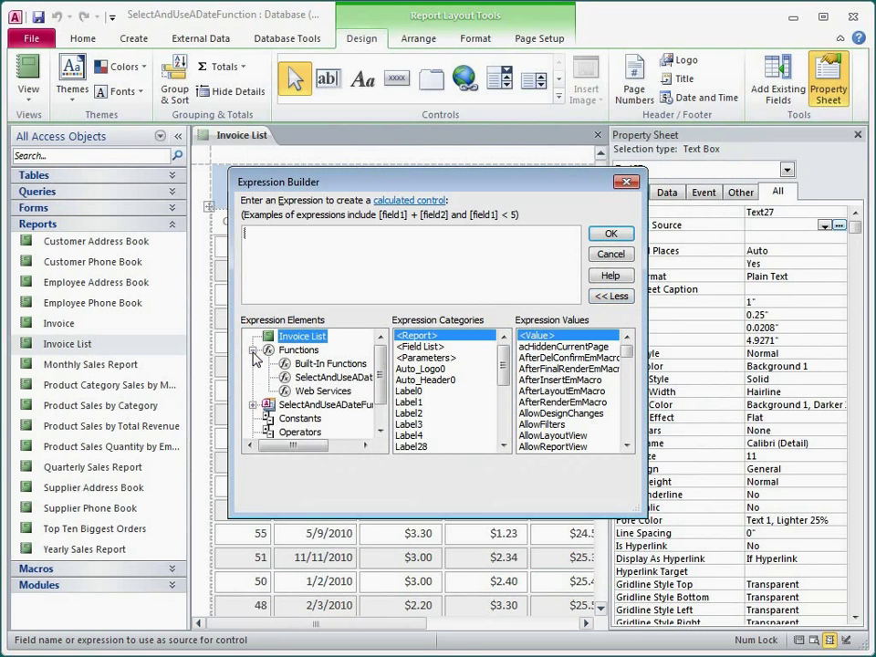
{"action": "left_click", "coordinate": [319, 364]}
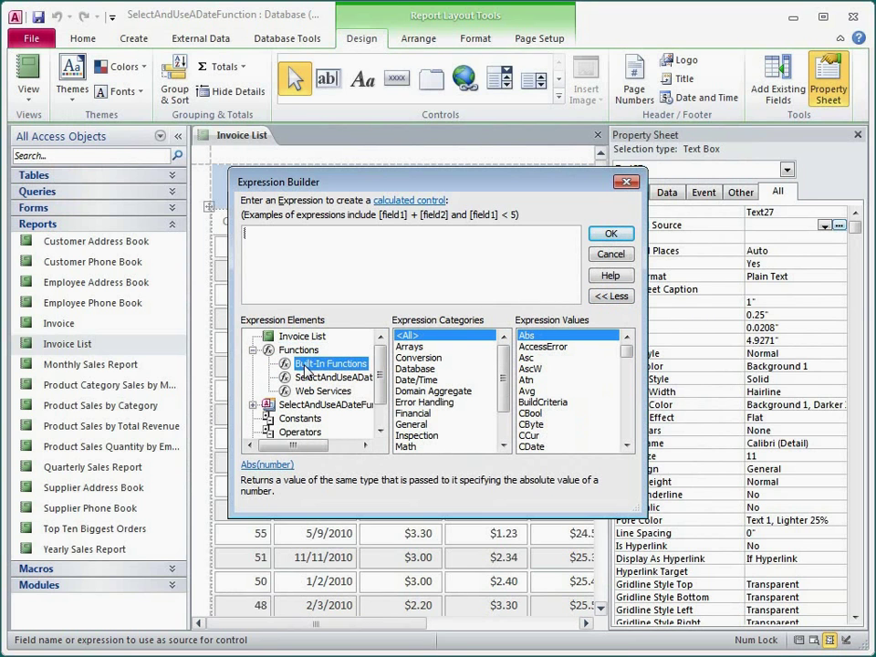
{"action": "left_click", "coordinate": [444, 379]}
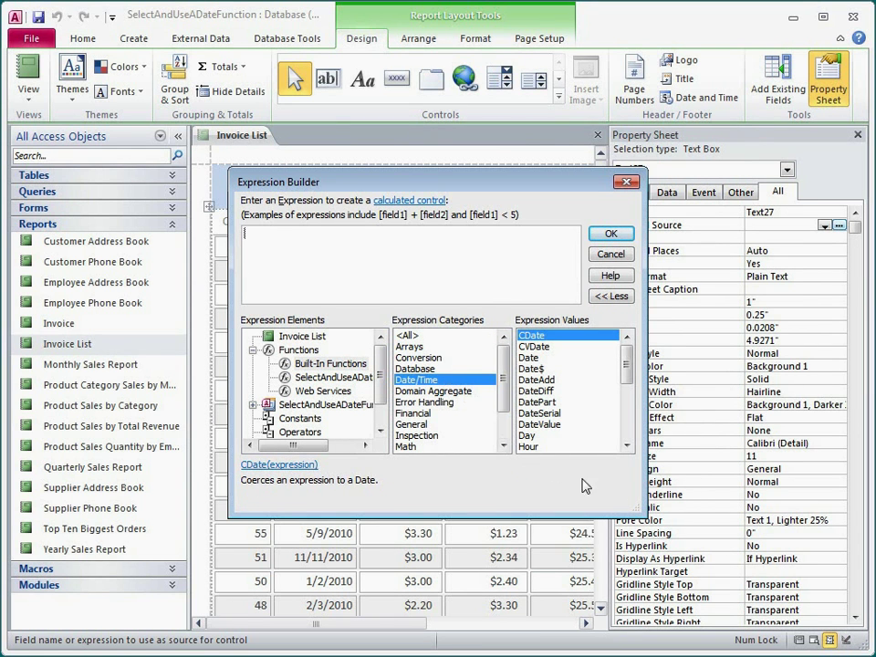
{"action": "left_click_drag", "start_coordinate": [643, 517], "coordinate": [676, 649]}
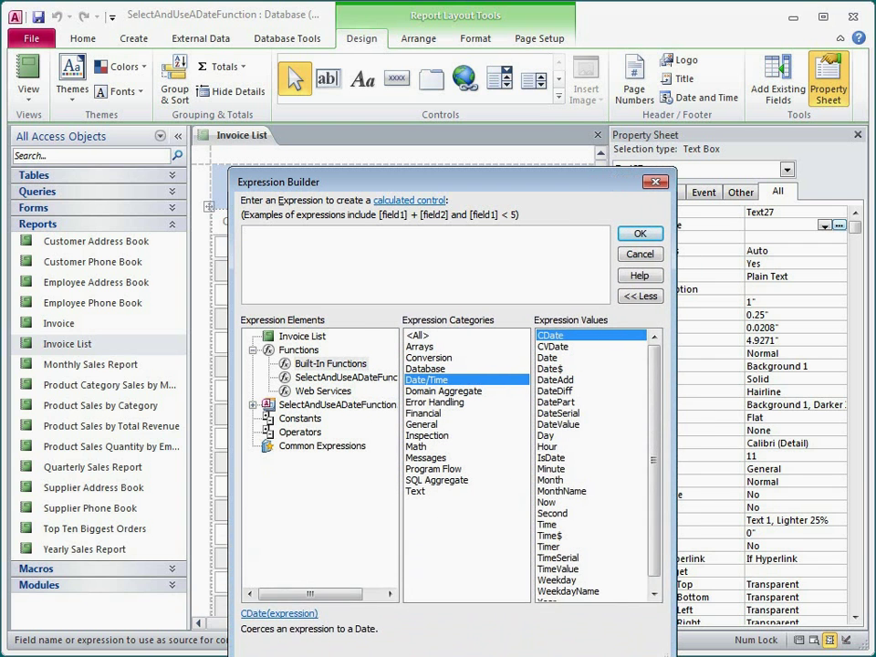
{"action": "left_click_drag", "start_coordinate": [437, 186], "coordinate": [391, 82]}
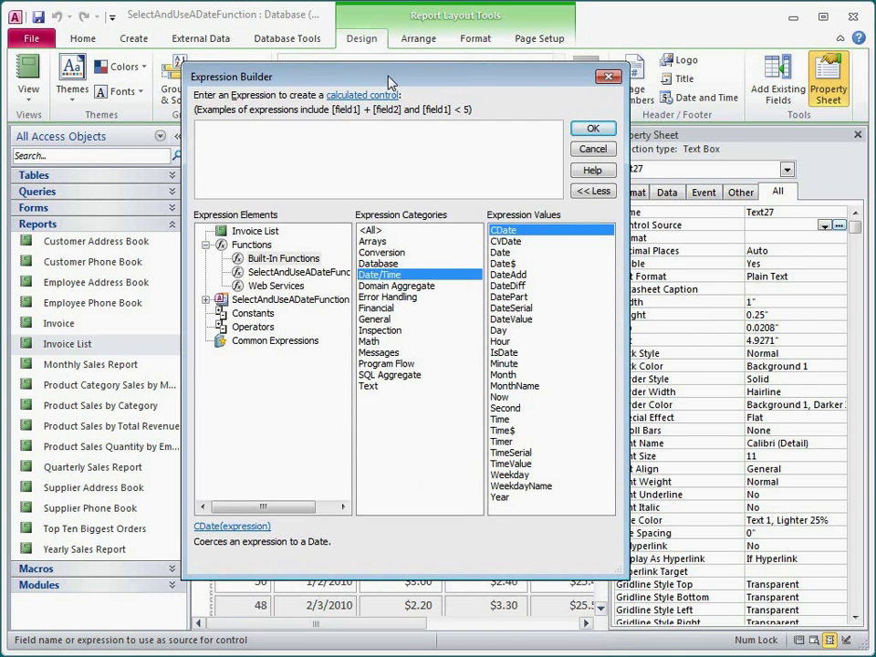
Review the descriptions of the DatePart, DateSerial, Day and DateAdd functions, and read the help topic for DateAdd.
{"action": "left_click", "coordinate": [522, 296]}
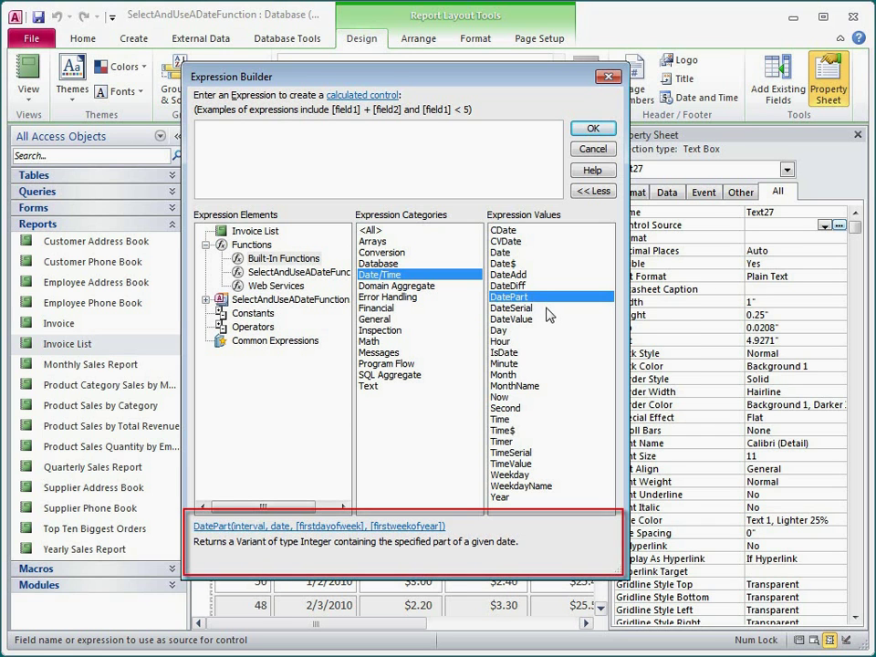
{"action": "left_click", "coordinate": [550, 310]}
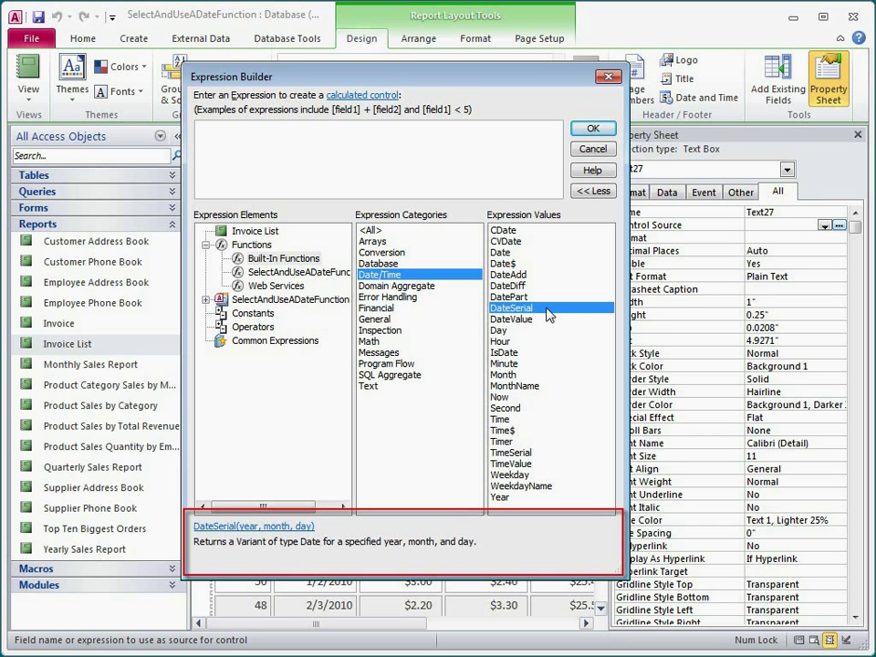
{"action": "left_click", "coordinate": [536, 331]}
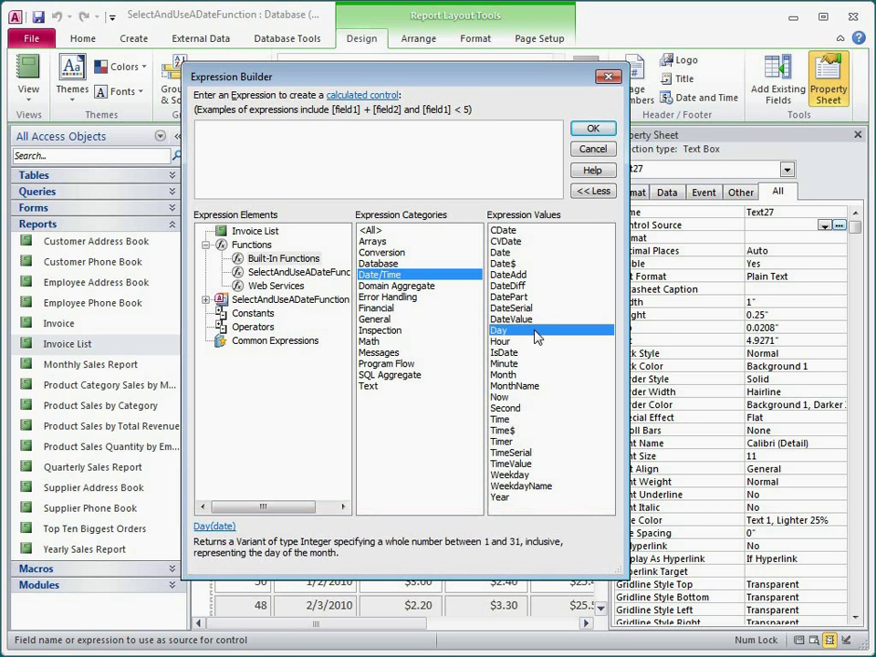
{"action": "left_click", "coordinate": [537, 278]}
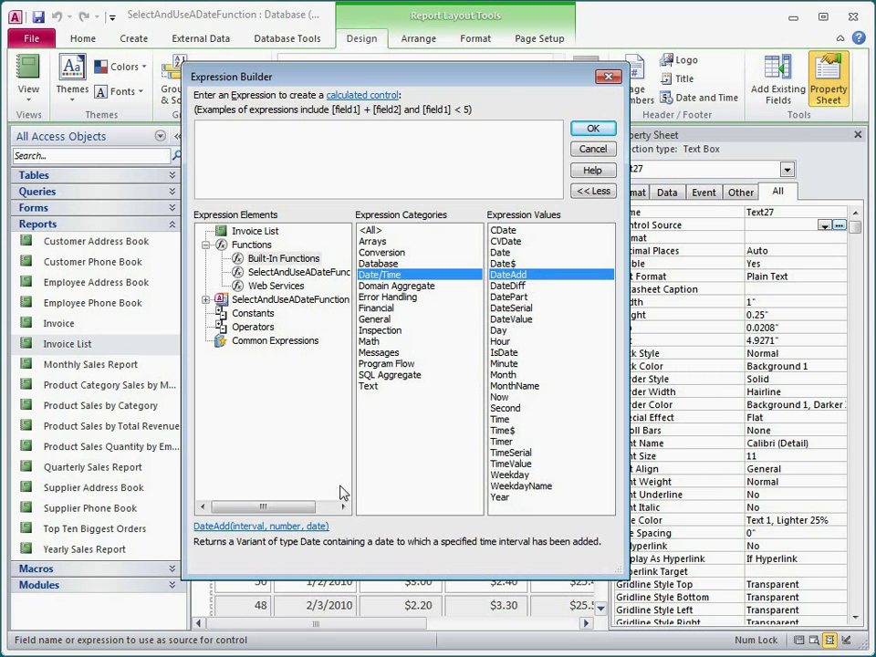
{"action": "left_click", "coordinate": [316, 529]}
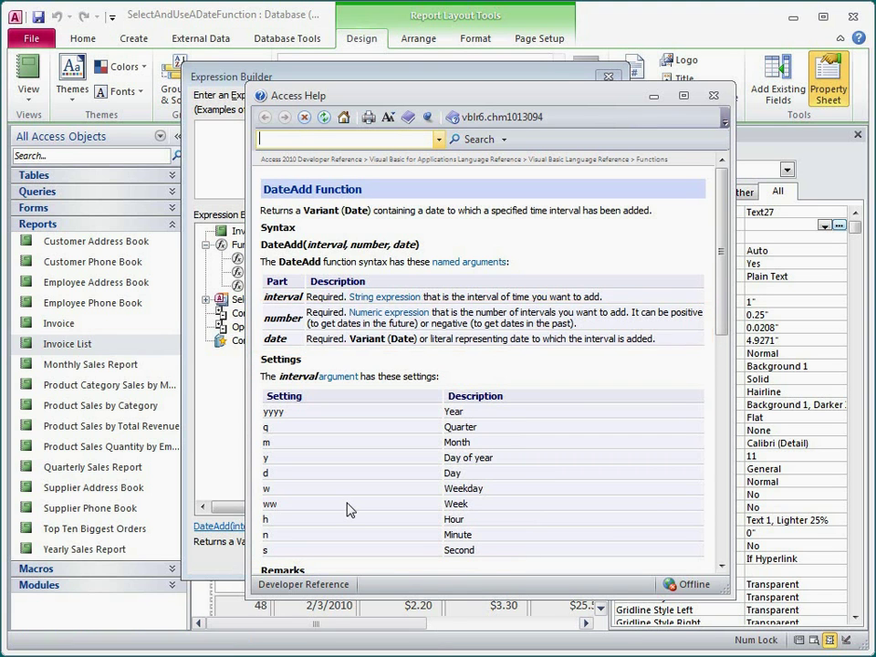
{"action": "left_click", "coordinate": [713, 95]}
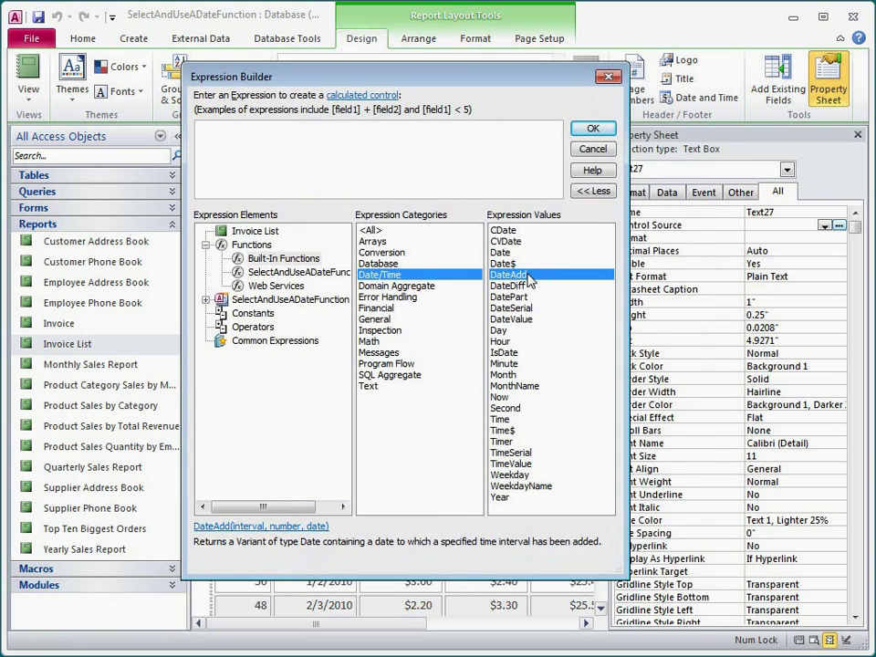
Insert the DateAdd function into the expression and set its date argument to [Invoice Date].
{"action": "double_click", "coordinate": [537, 276]}
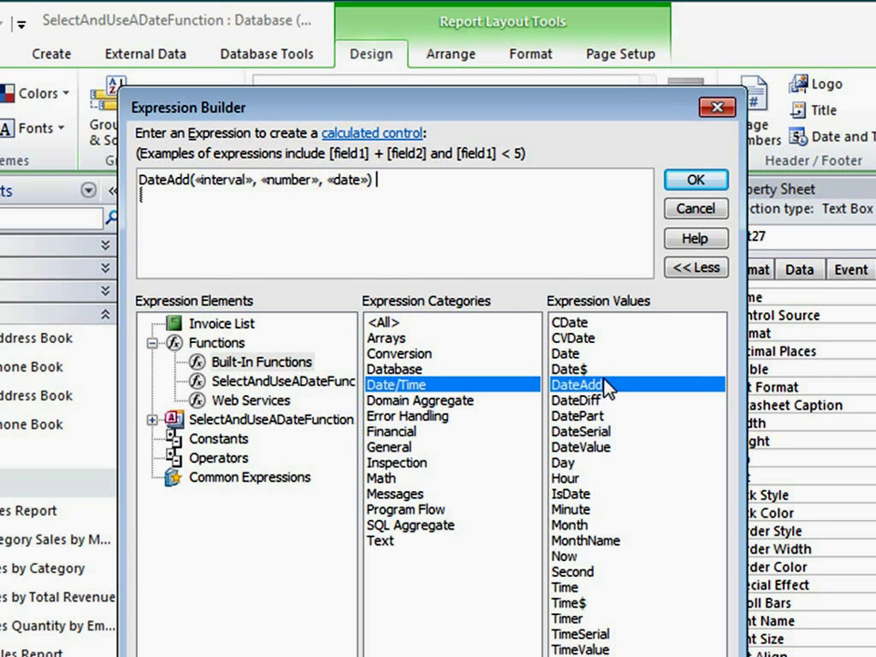
{"action": "left_click", "coordinate": [346, 180]}
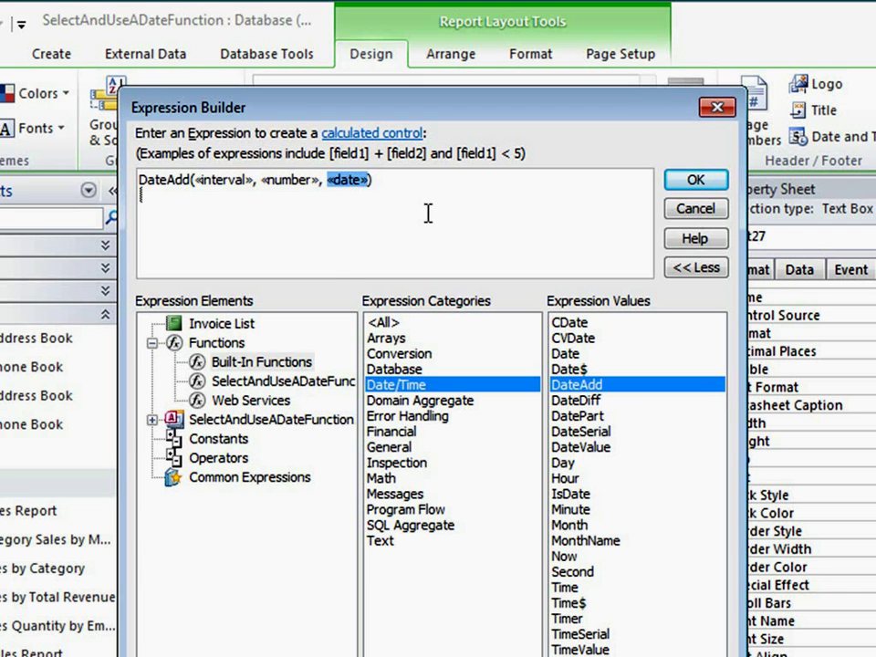
{"action": "type", "text": "invoice"}
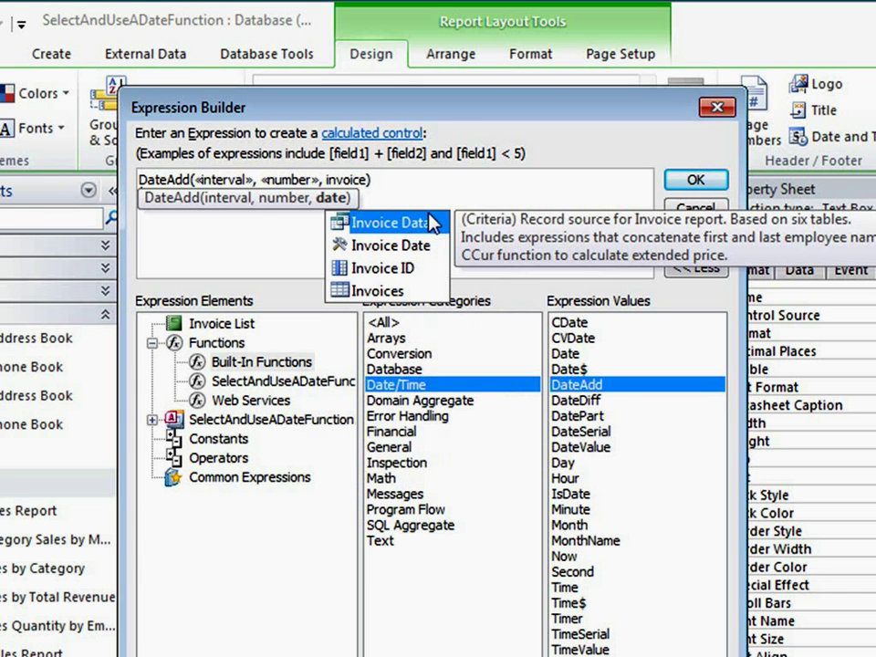
{"action": "left_click", "coordinate": [441, 246]}
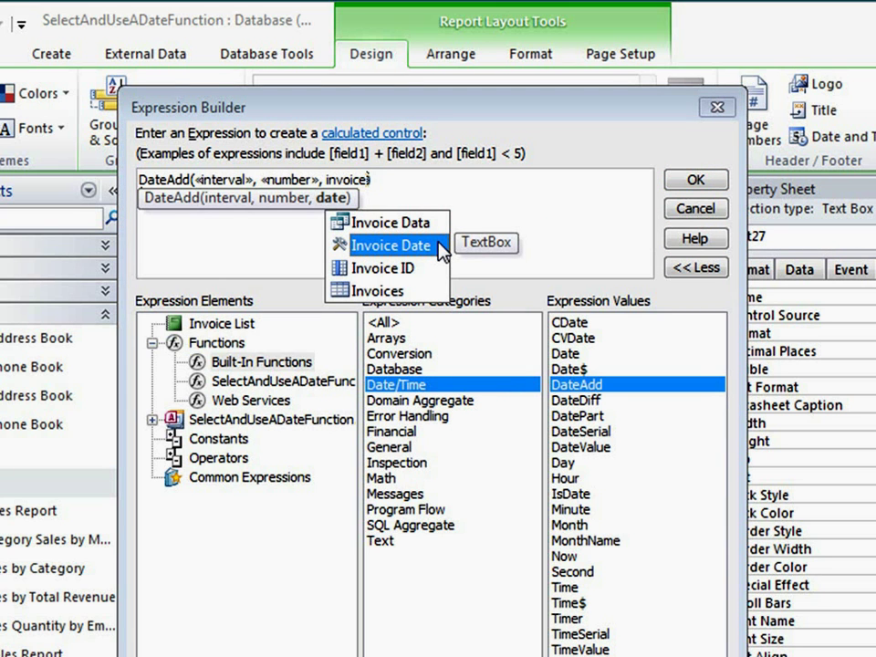
{"action": "double_click", "coordinate": [442, 246]}
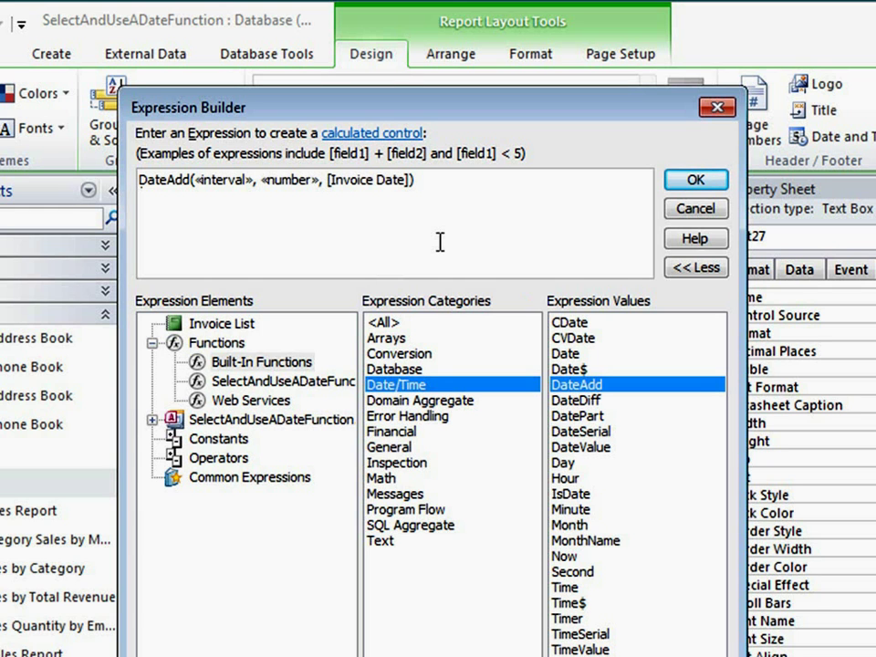
{"action": "type", "text": ")"}
Set the DateAdd number argument to 3 and its interval argument to "m".
{"action": "left_click", "coordinate": [295, 190]}
{"action": "type", "text": "3"}
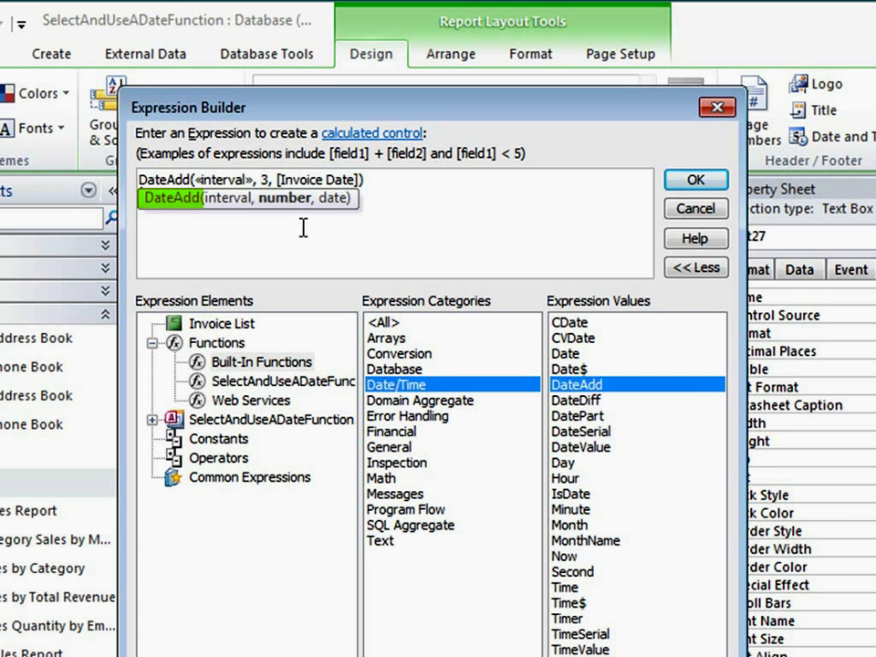
{"action": "left_click", "coordinate": [226, 183]}
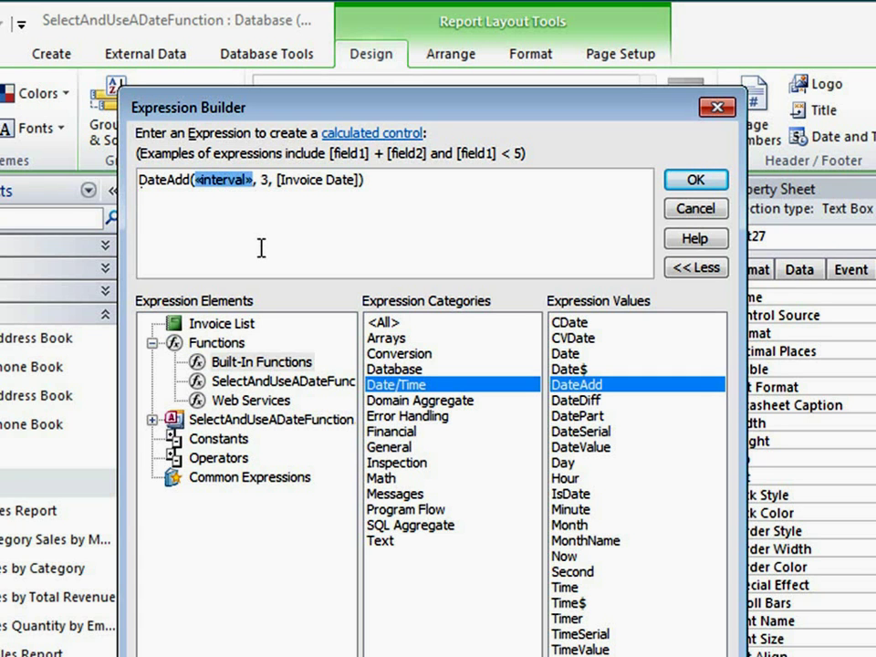
{"action": "type", "text": "\"m\""}
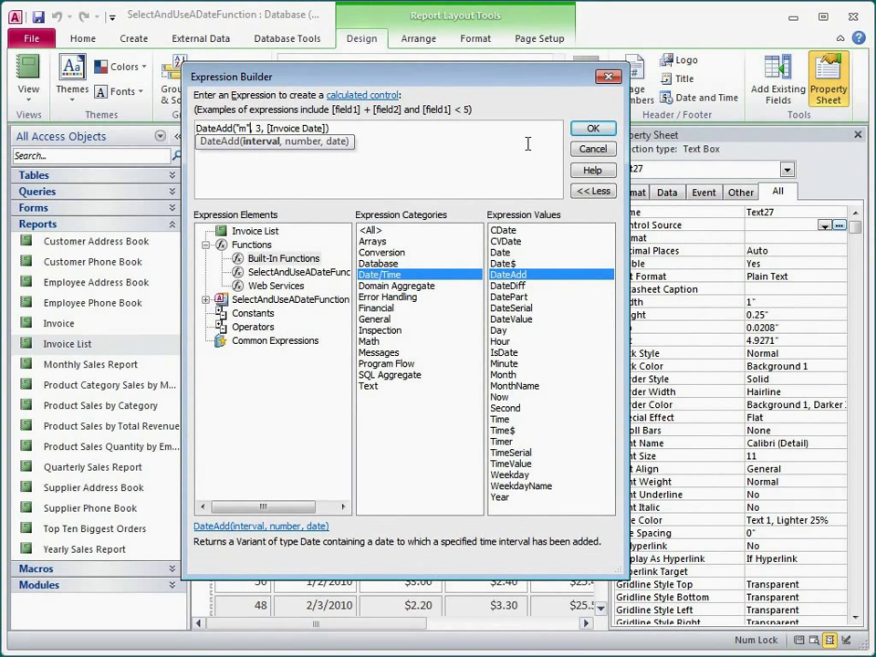
Accept the expression as the Due Date control source and display the Invoice List report in Report View.
{"action": "left_click", "coordinate": [589, 128]}
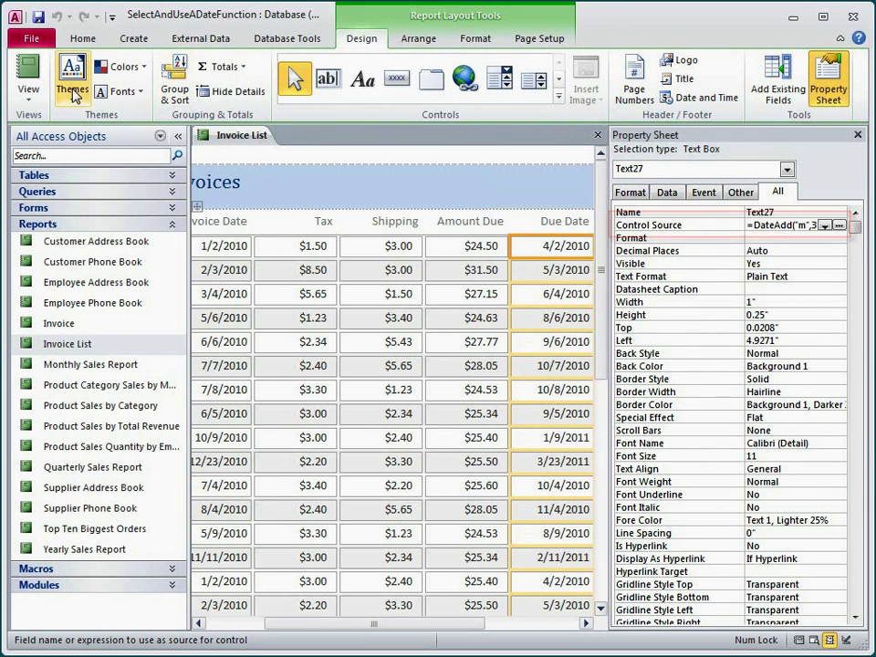
{"action": "left_click", "coordinate": [32, 91]}
{"action": "left_click", "coordinate": [64, 125]}
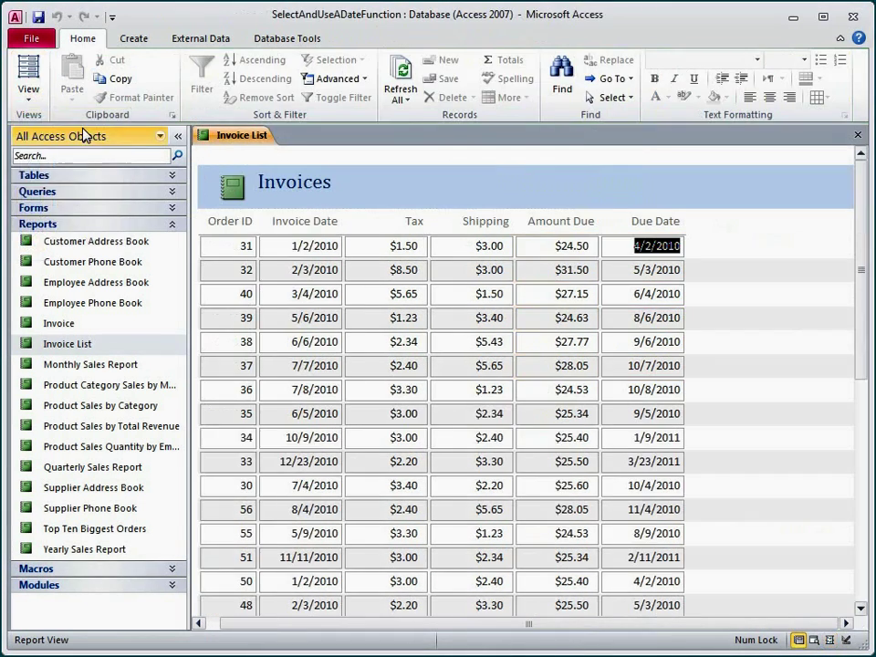